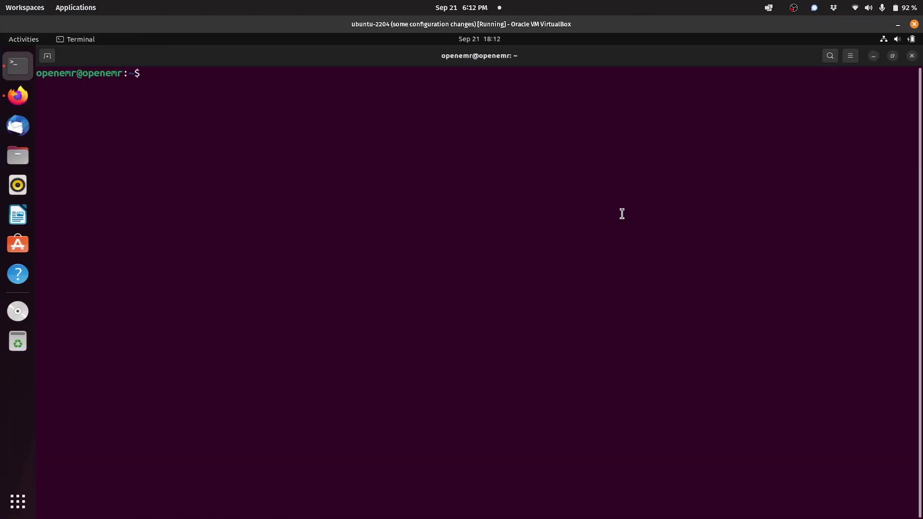
Step: Change to the ~/git/openemr/docker/development-easy folder
text(cd ~)
key(Return)
text(cd git)
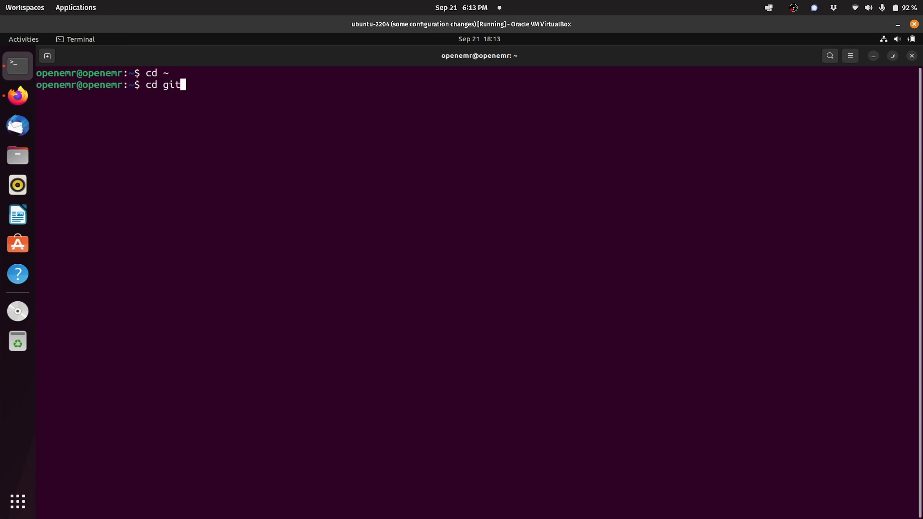
text(/openemr)
key(Tab)
text(docker/)
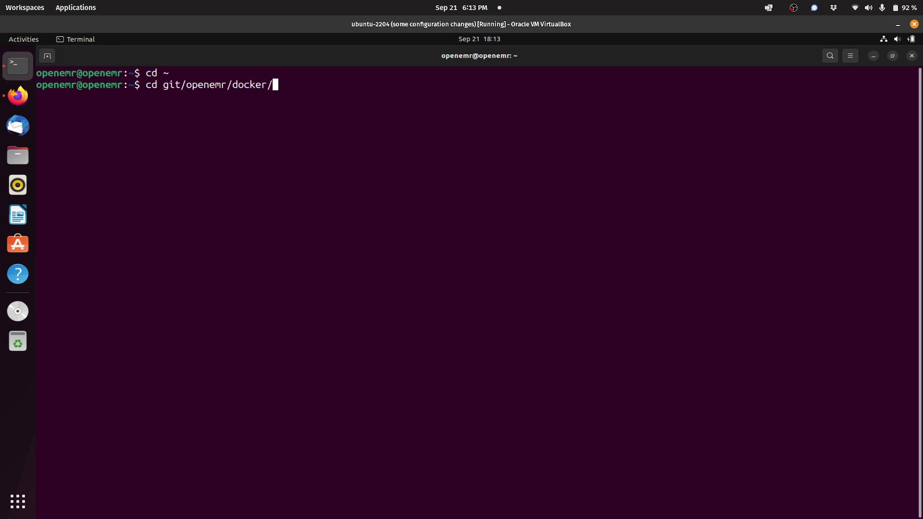
text(develope)
key(BackSpace)
text(ment-easy)
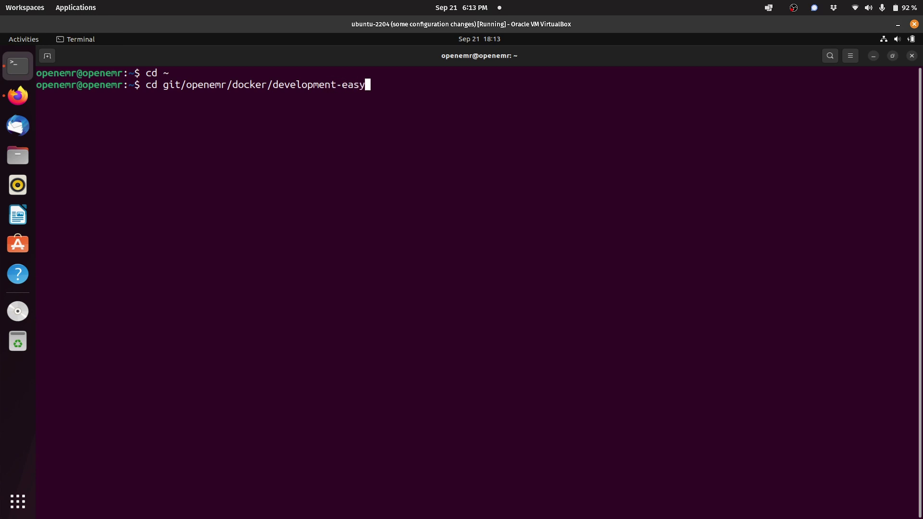
key(Return)
Step: Start the OpenEMR development containers with openemr-cmd up
text(openem)
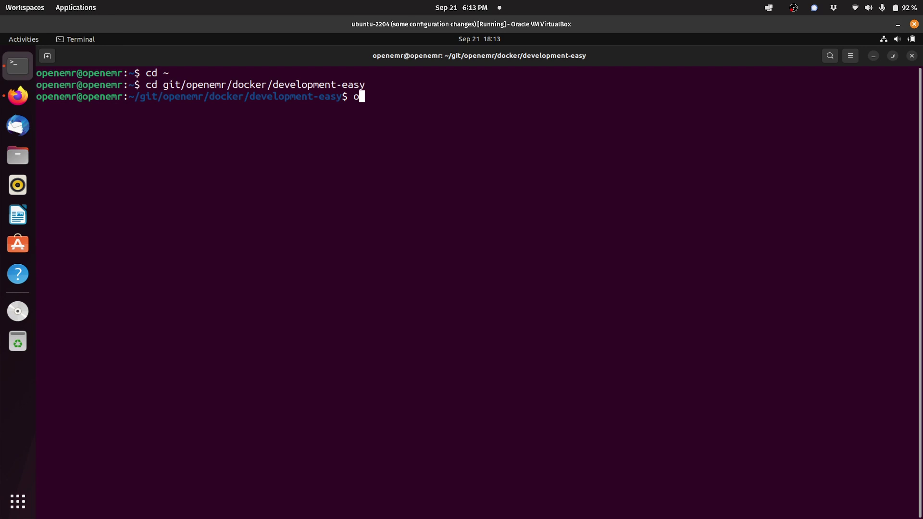
key(BackSpace)
key(BackSpace)
text(emr-cmd up)
key(Return)
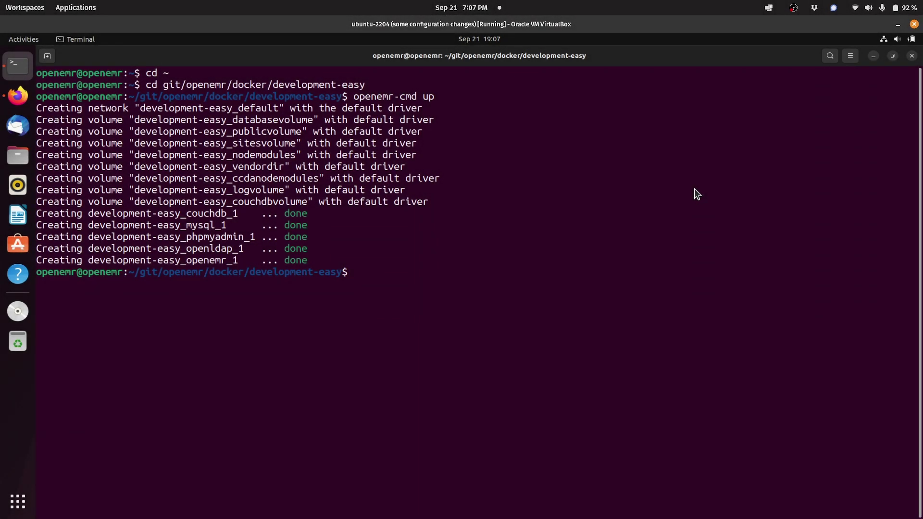
Step: Check the container logs with openemr-cmd dl, then clear the terminal
text(openemr-cmd dl)
key(Return)
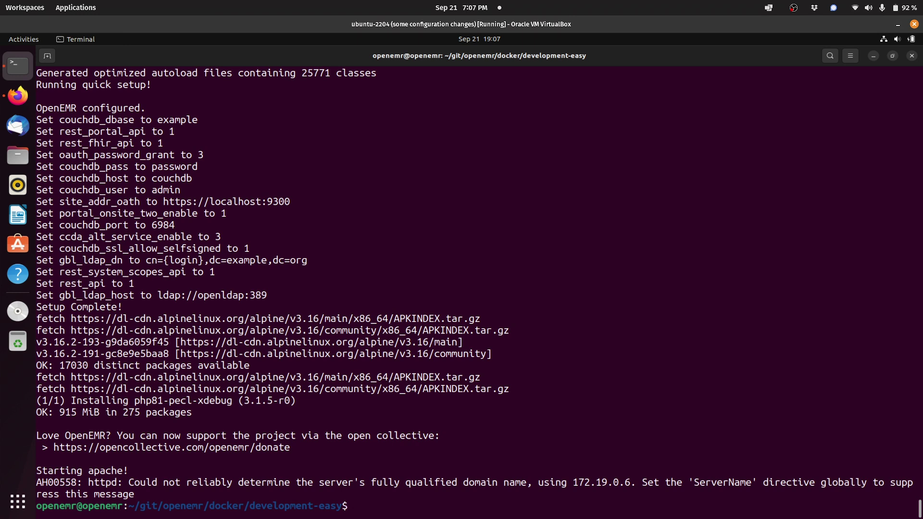
text(clear)
key(Return)
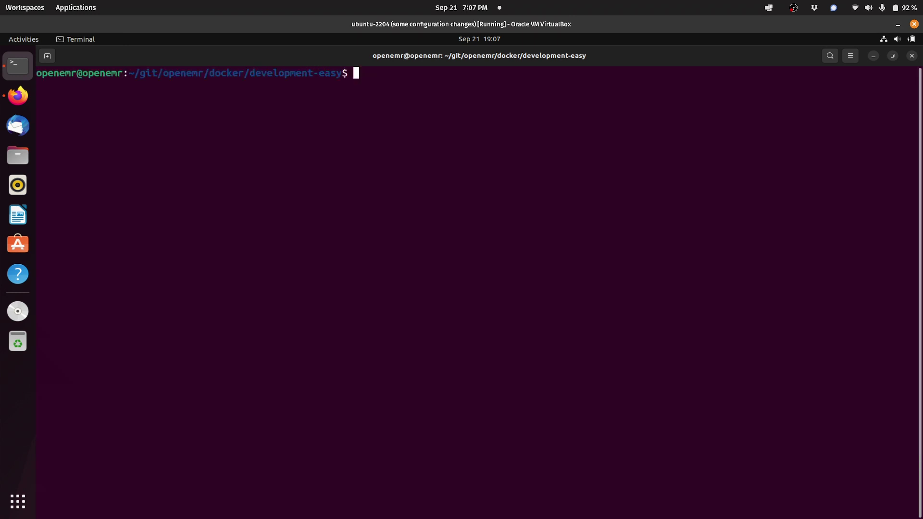
Step: Load the OpenEMR site at localhost:8300 in Firefox
text(openemr-cmd)
click(24, 99)
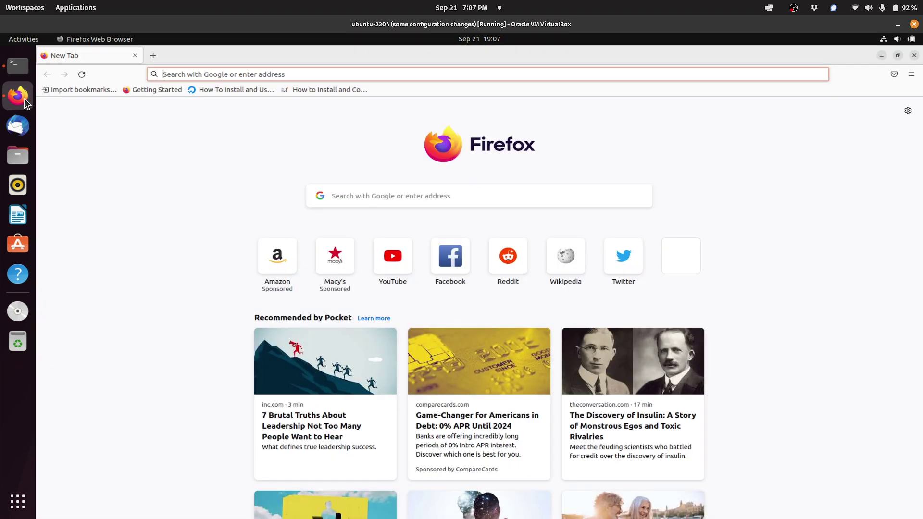
click(292, 75)
text(loc)
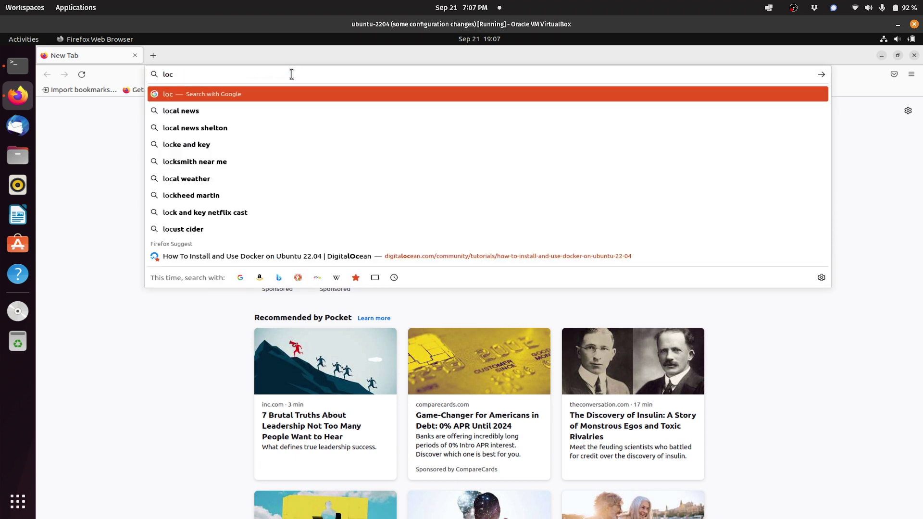
text(alhost:830)
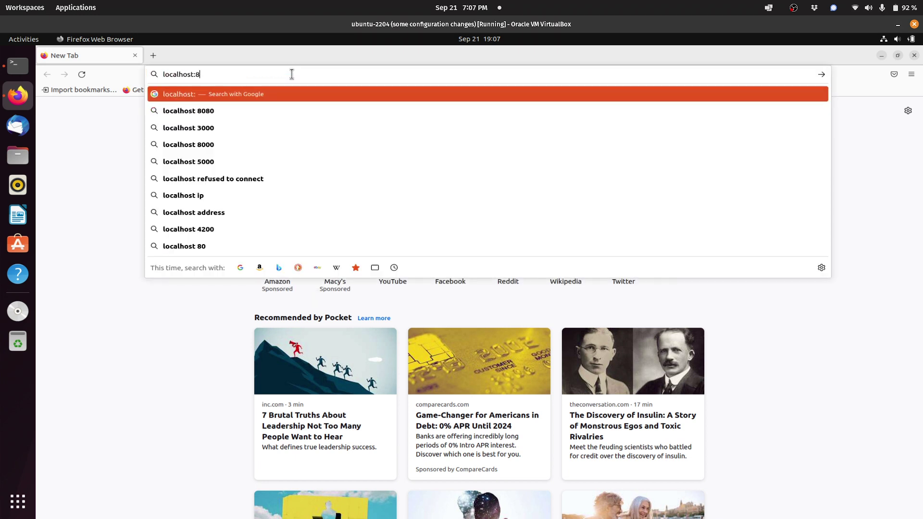
key(BackSpace)
text(00)
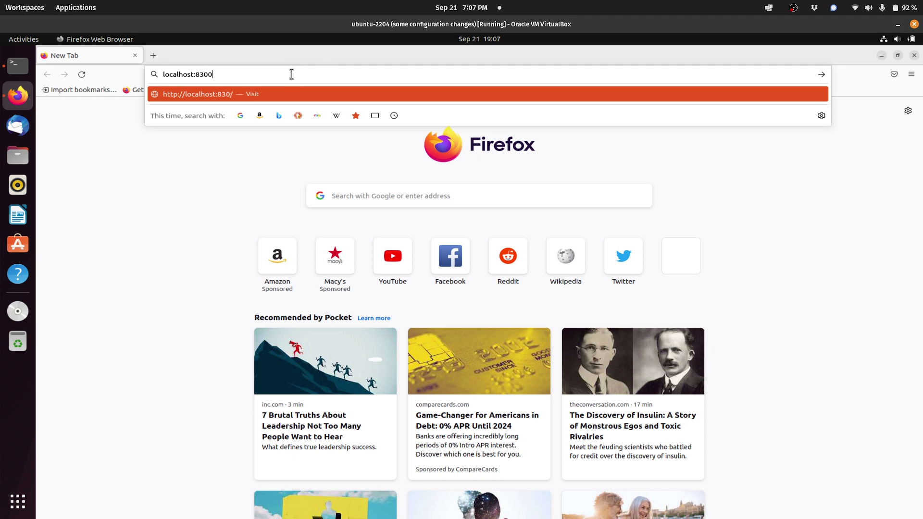
key(Return)
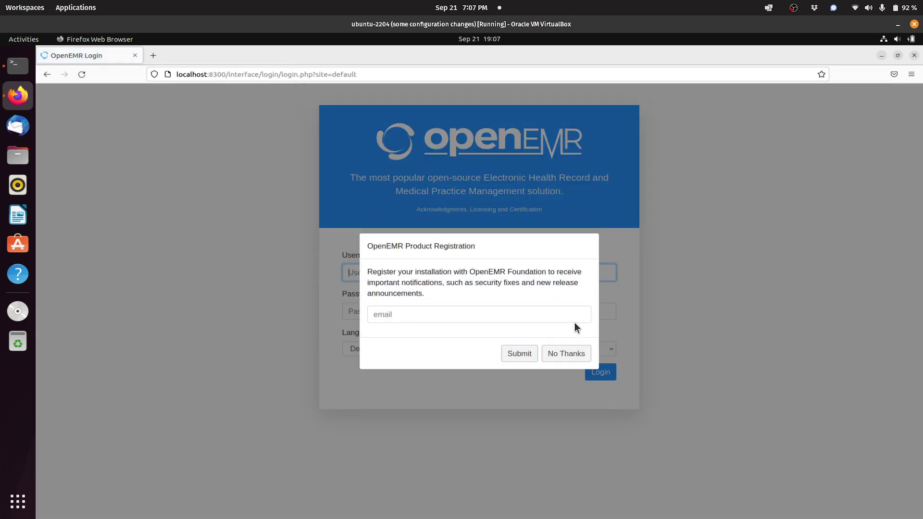
Step: Decline product registration and log in with the admin username and its password
click(577, 359)
click(545, 273)
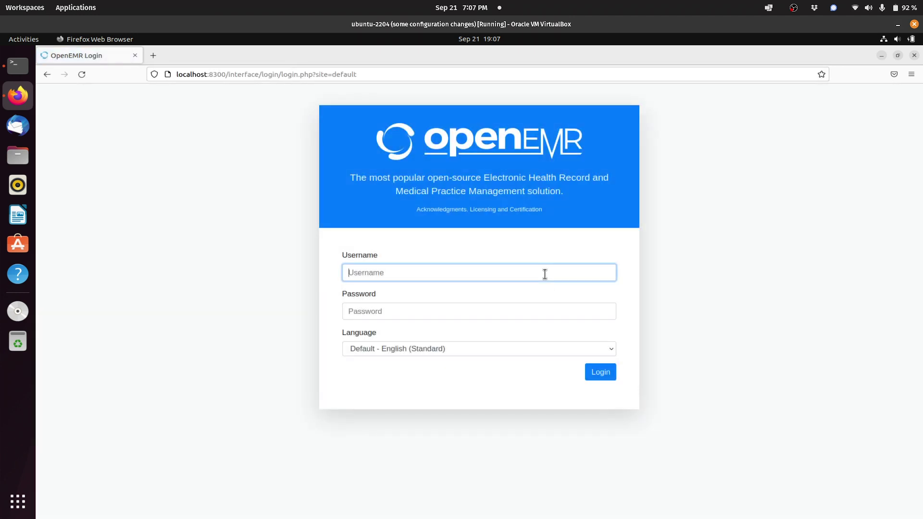
text(admin)
key(Tab)
text(pass)
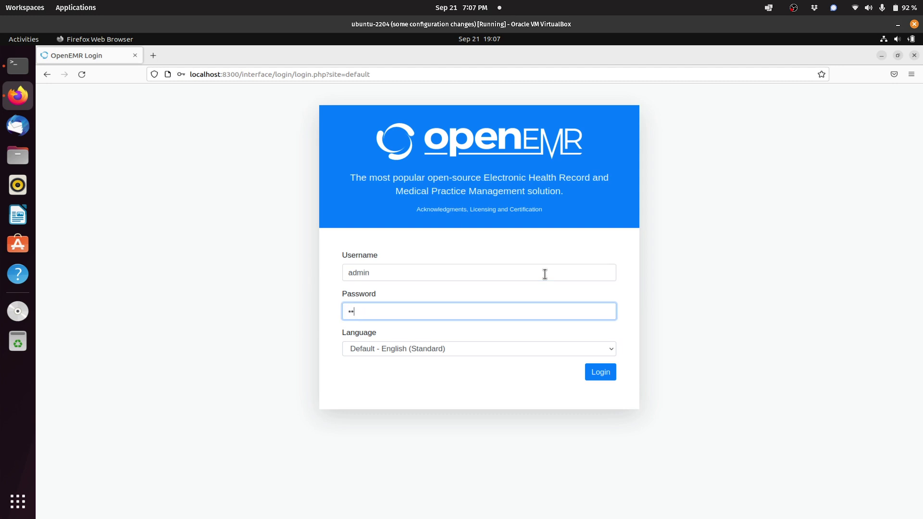
click(601, 372)
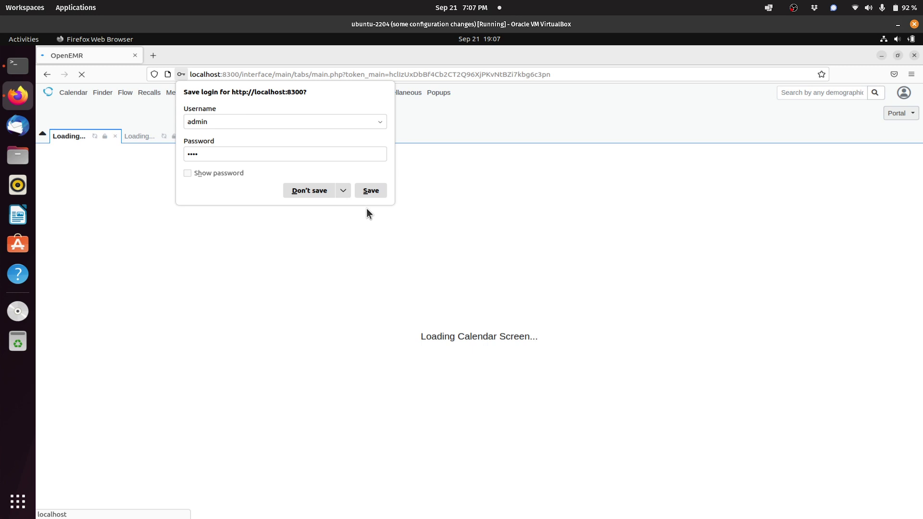
Step: Never save the login, view the empty Patient Finder, and return to Terminal
click(343, 191)
click(340, 208)
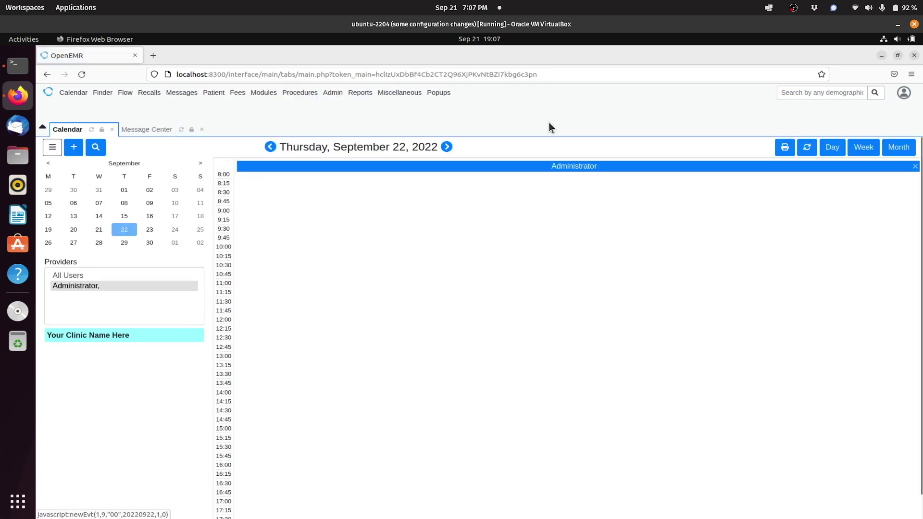
click(875, 93)
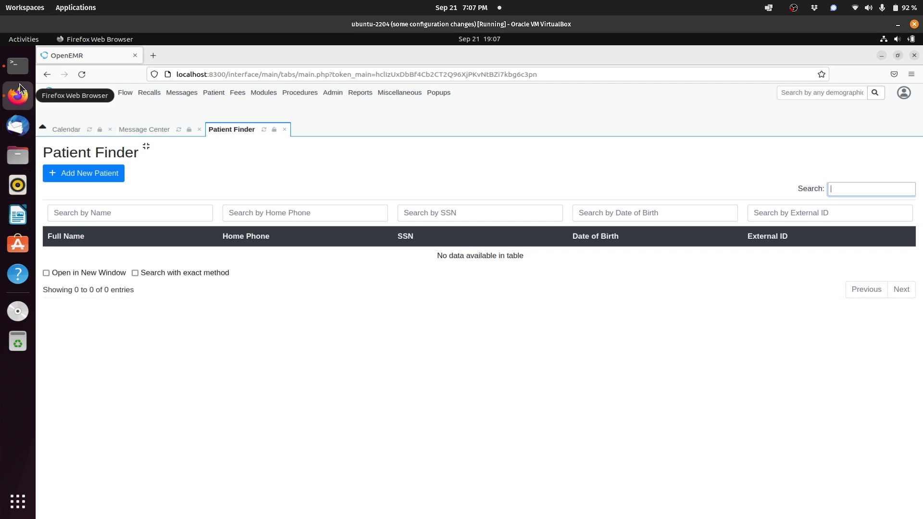
click(17, 65)
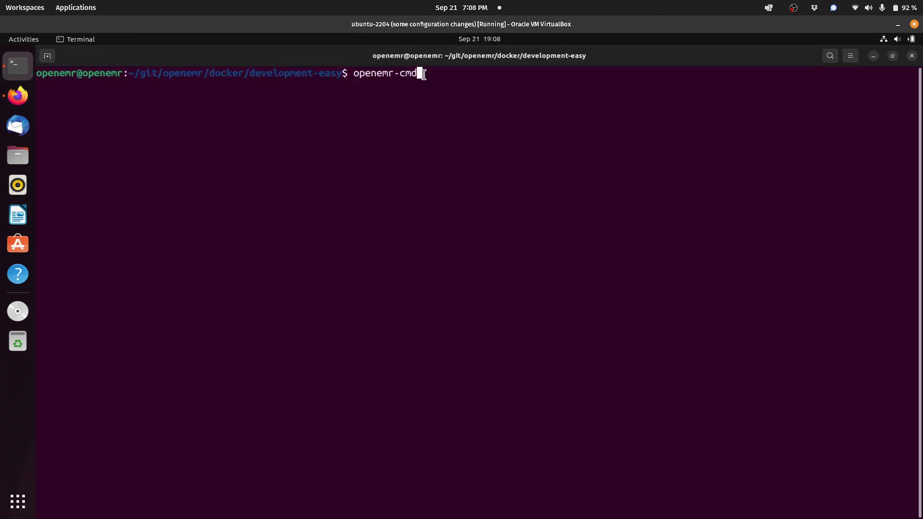
Step: List openemr-cmd's commands, find the import-random-patients entry, and run openemr-cmd irp 10
key(Return)
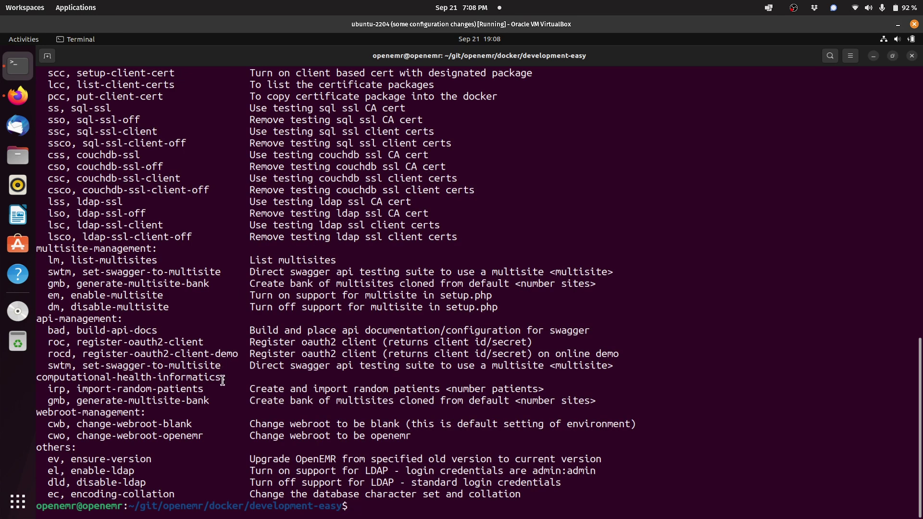
drag(547, 389, 48, 390)
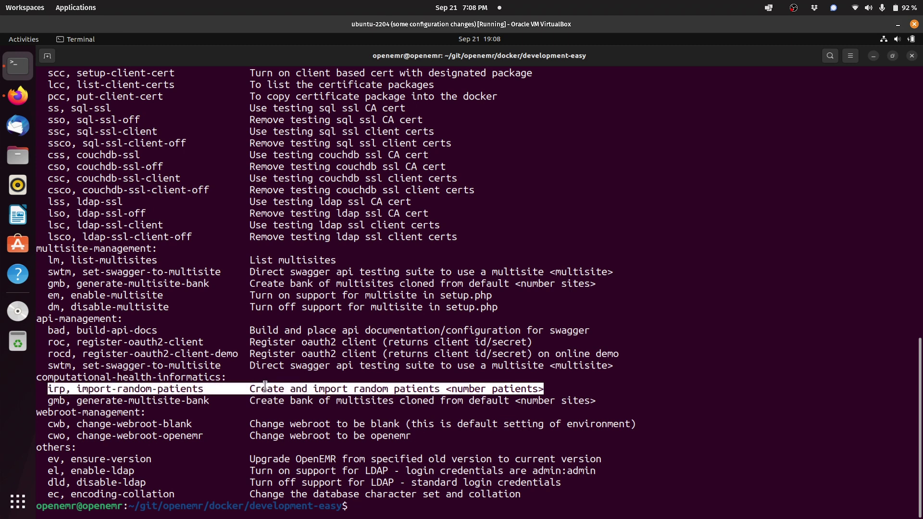
click(379, 508)
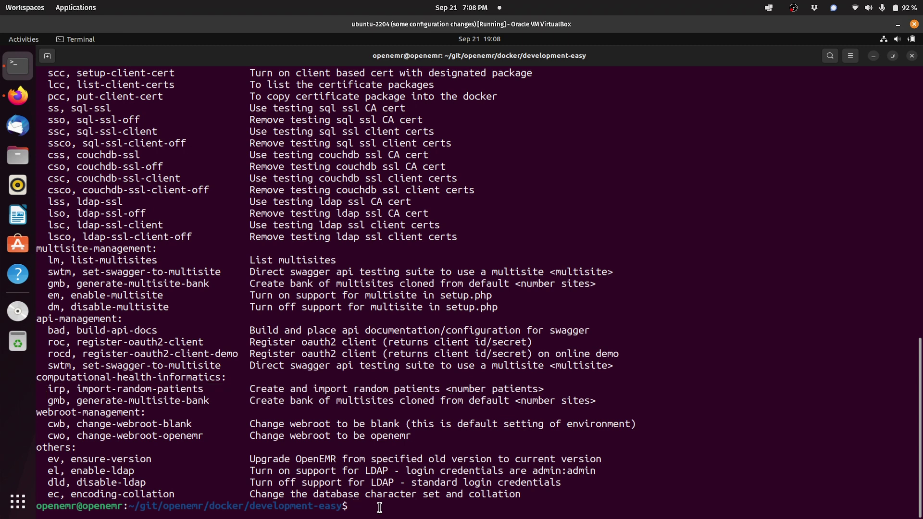
text(openemr-cmd irp 10)
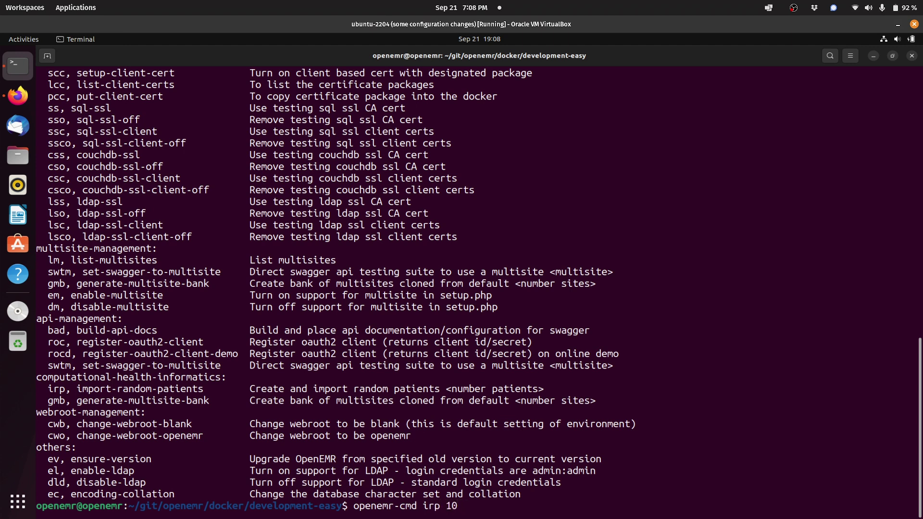
key(Return)
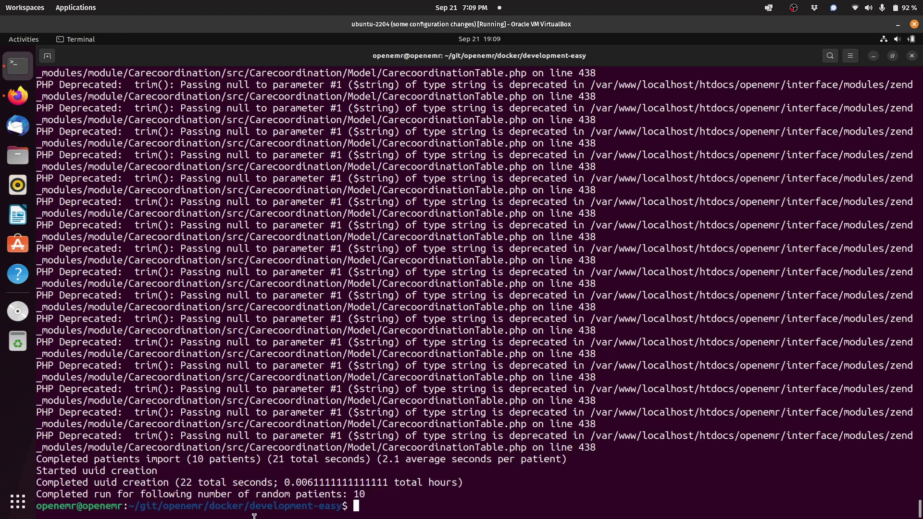
Step: Wait for the import to finish and check the 'Completed run' line for 10 patients
drag(364, 492, 37, 494)
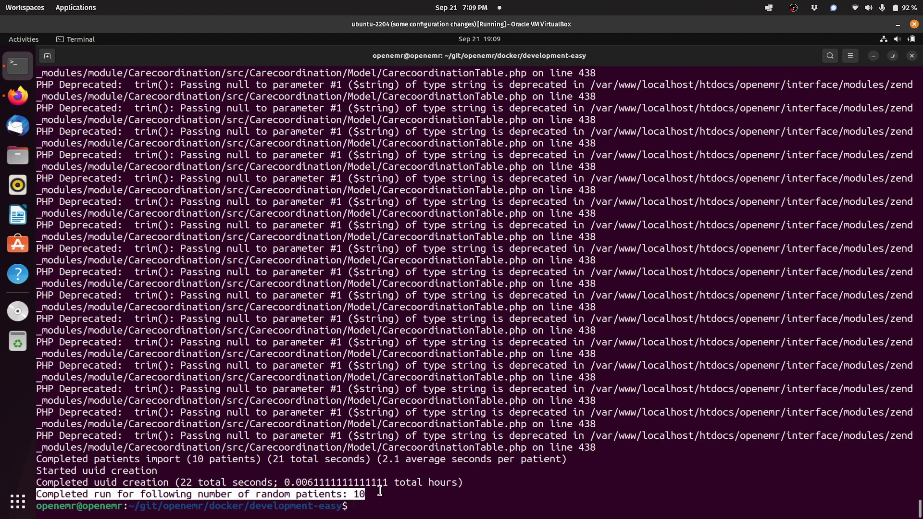
click(362, 492)
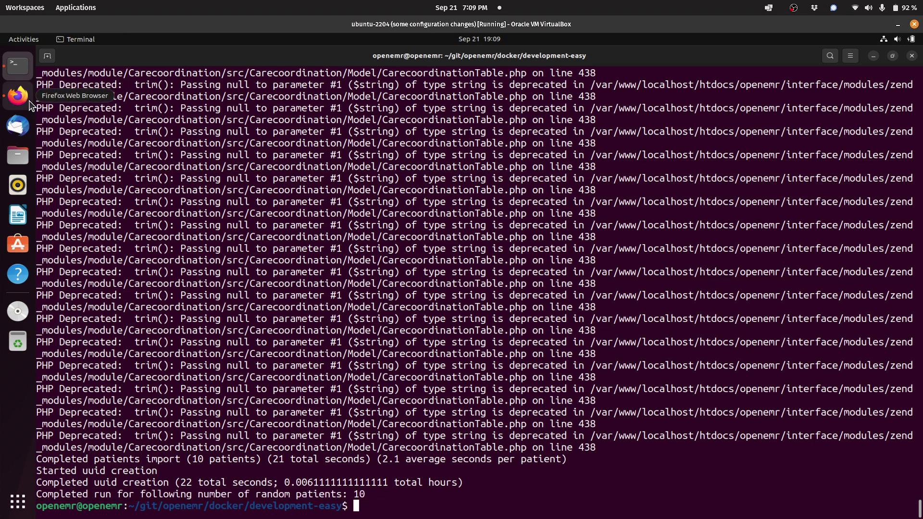
Step: Refresh Patient Finder and open the second patient's dashboard, dismissing the clinical reminders alert
click(29, 100)
click(875, 94)
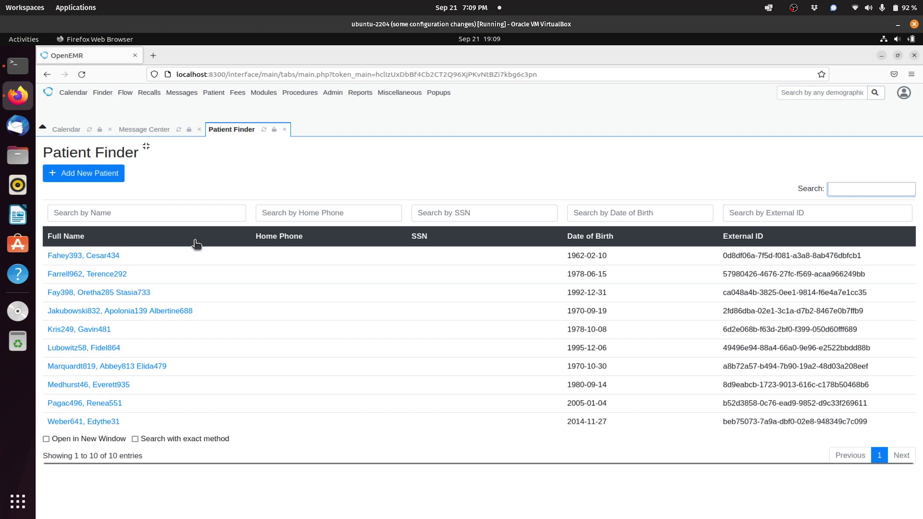
click(114, 277)
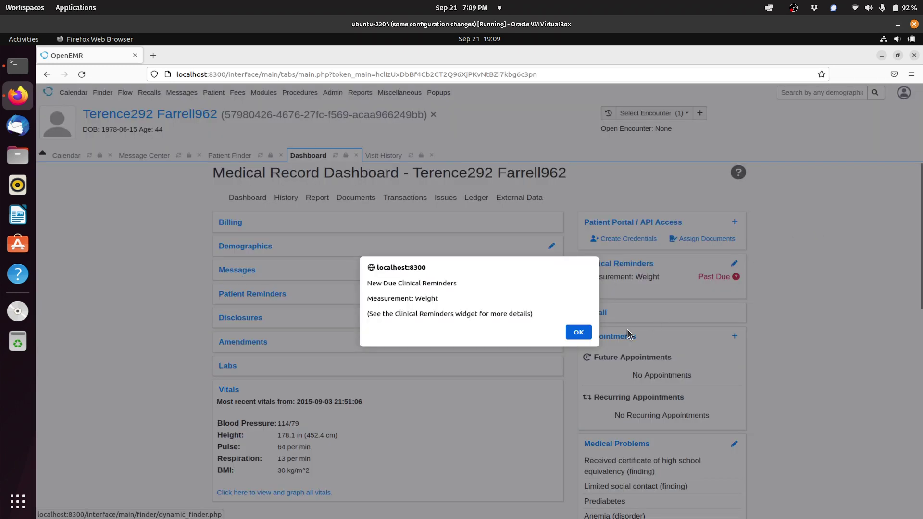
click(579, 333)
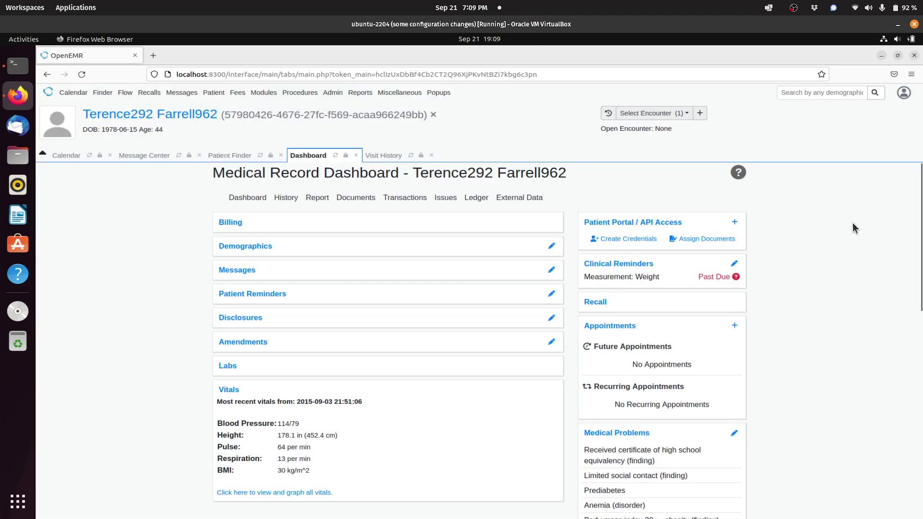
scroll(840, 225, down, 3)
scroll(840, 224, down, 6)
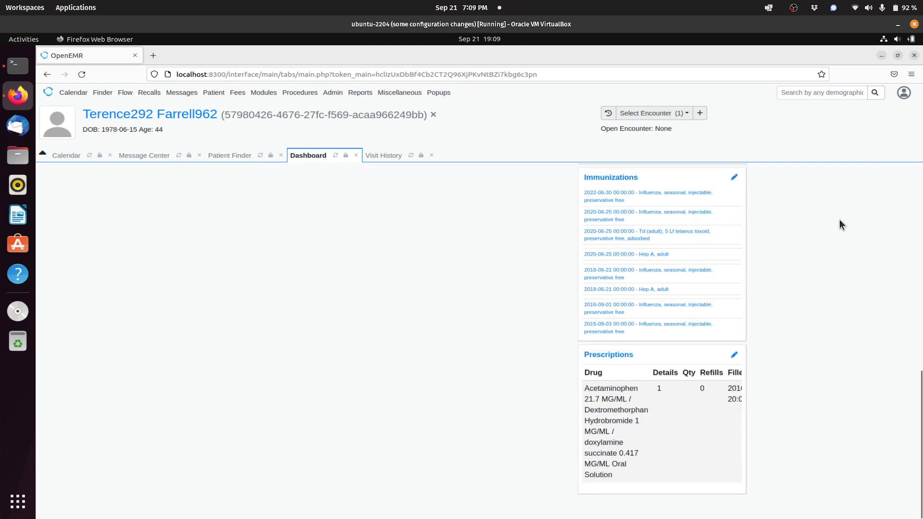
scroll(840, 220, up, 9)
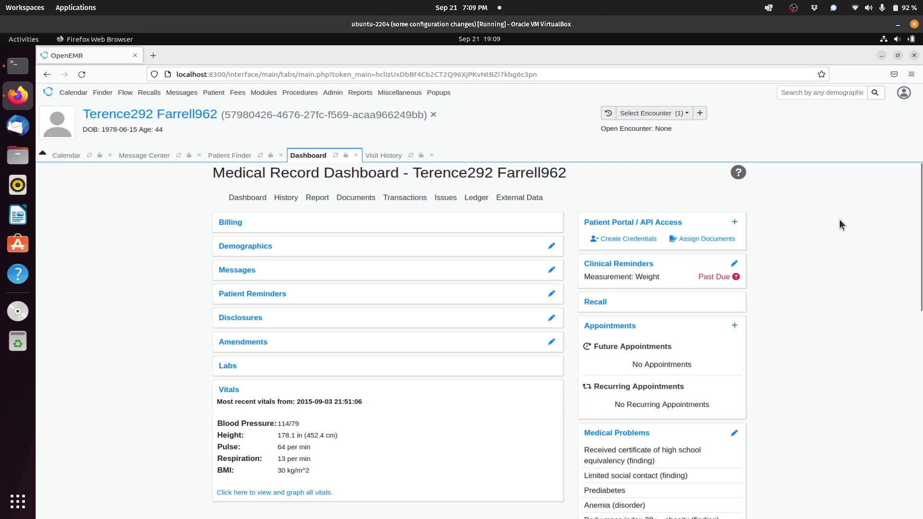
Step: Return to Patient Finder and confirm it shows 1 to 10 of 10 entries
click(876, 93)
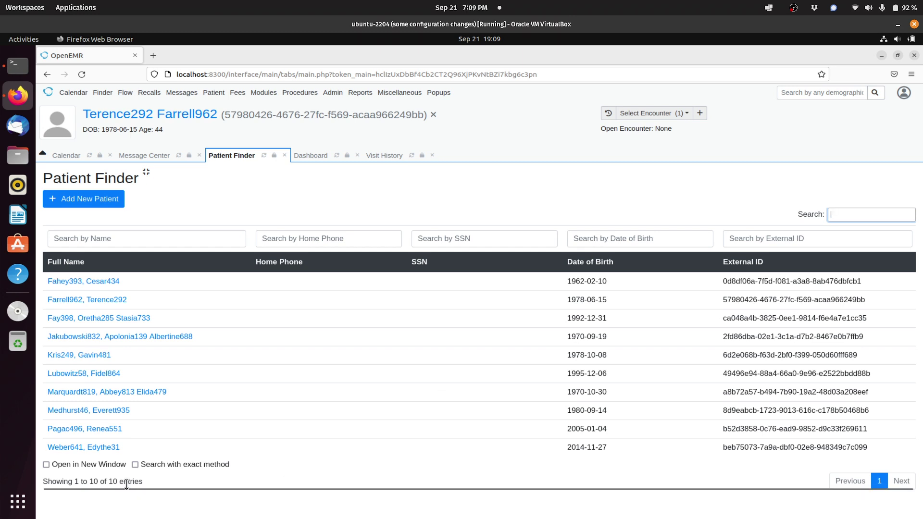
drag(143, 482, 43, 483)
click(213, 480)
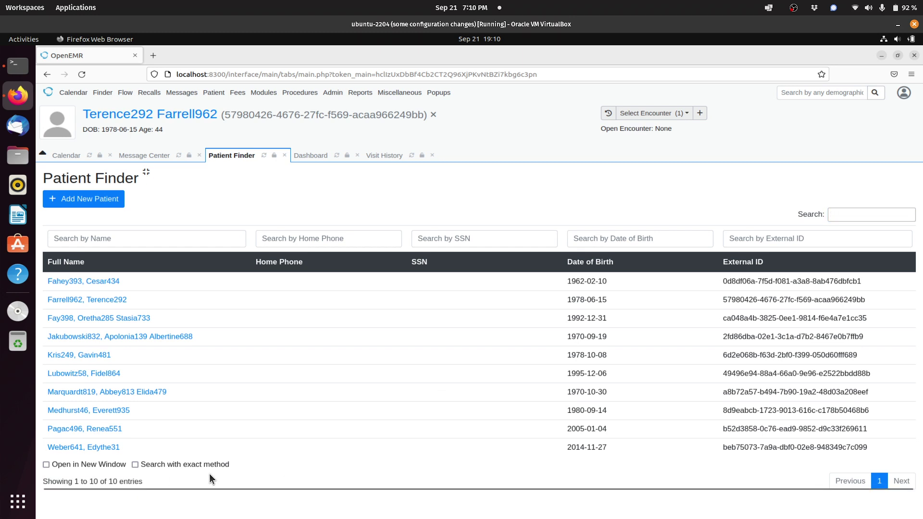